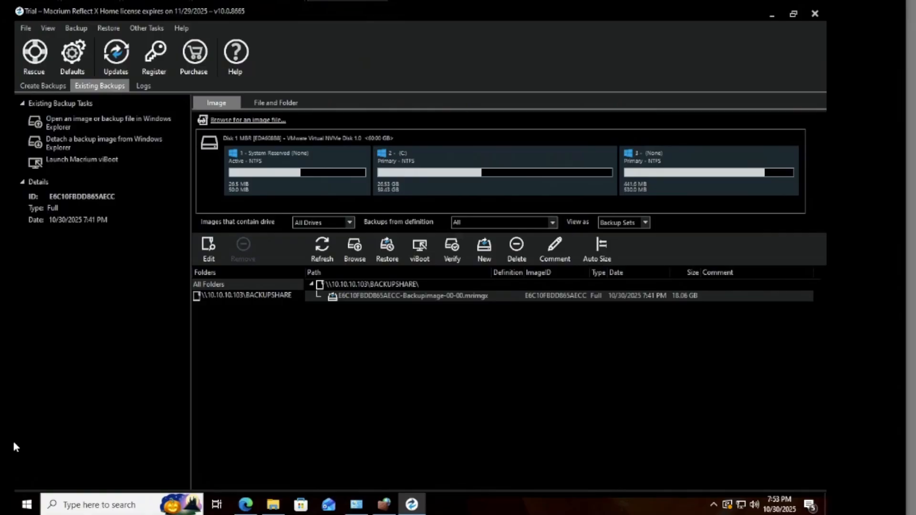
Open Macrium Reflect's Other Tasks menu.
click(144, 26)
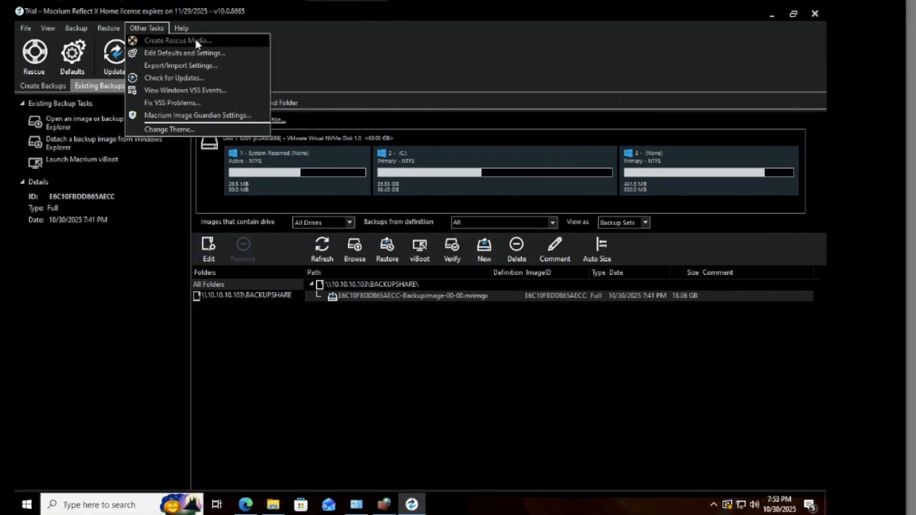
Build the rescue media as ISO file Z:\BACKUPDEMO\MacriumRescue.iso and close the builder.
click(167, 42)
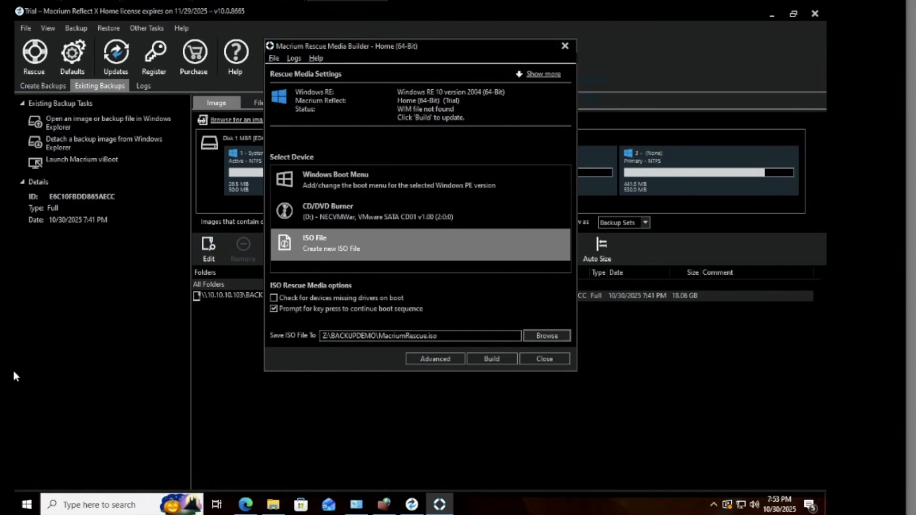
click(491, 361)
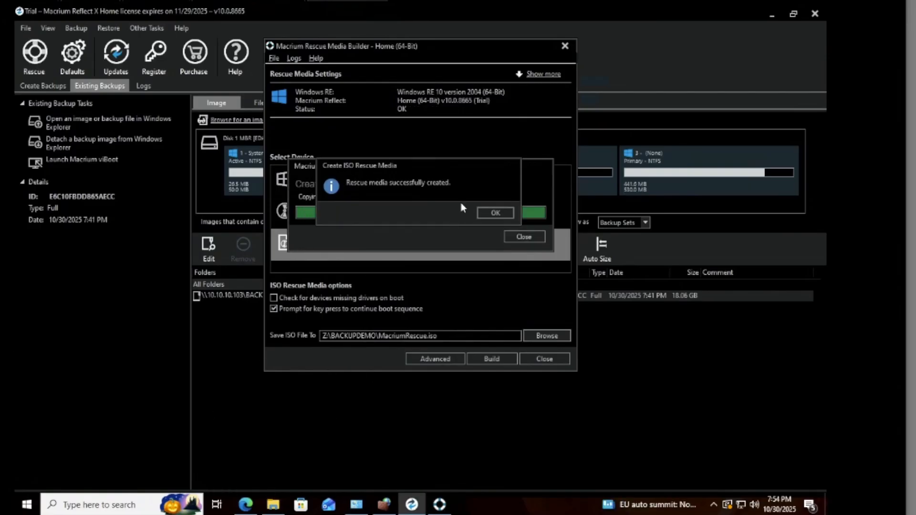
click(496, 212)
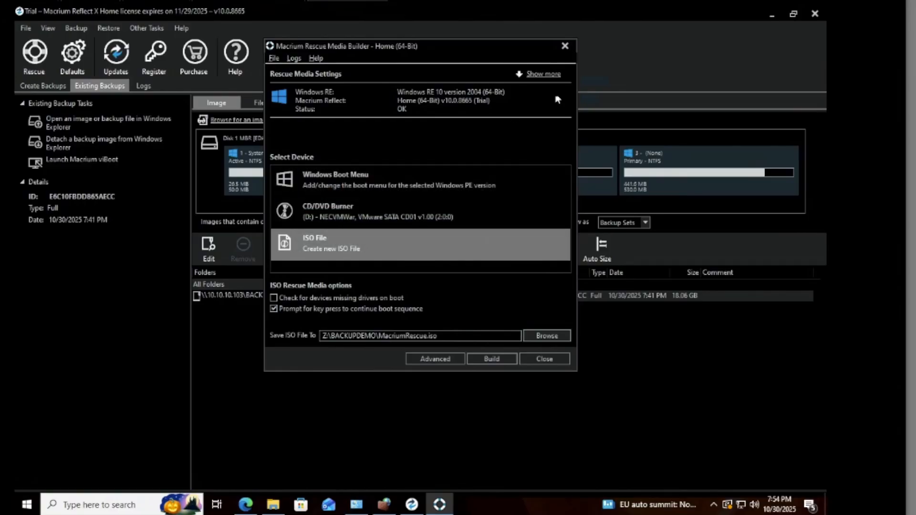
click(565, 46)
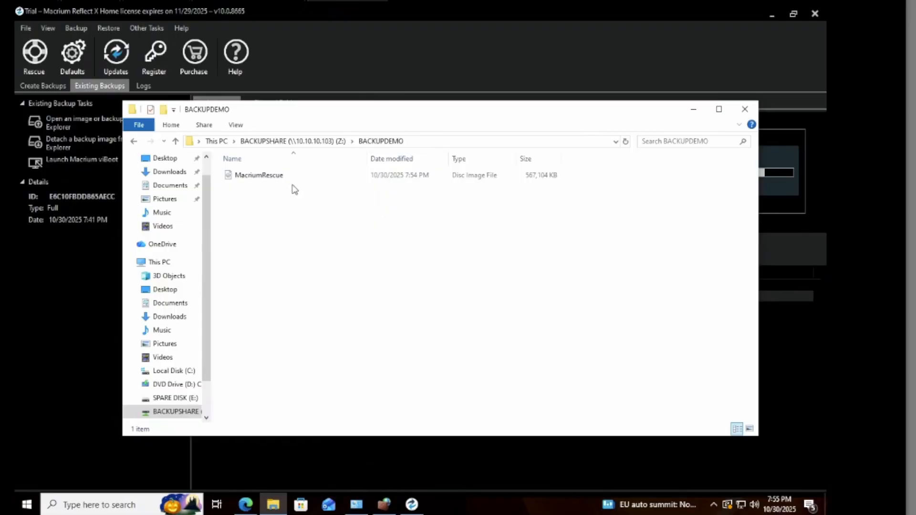
Switch from File Explorer back to Macrium Reflect's backup list.
click(14, 334)
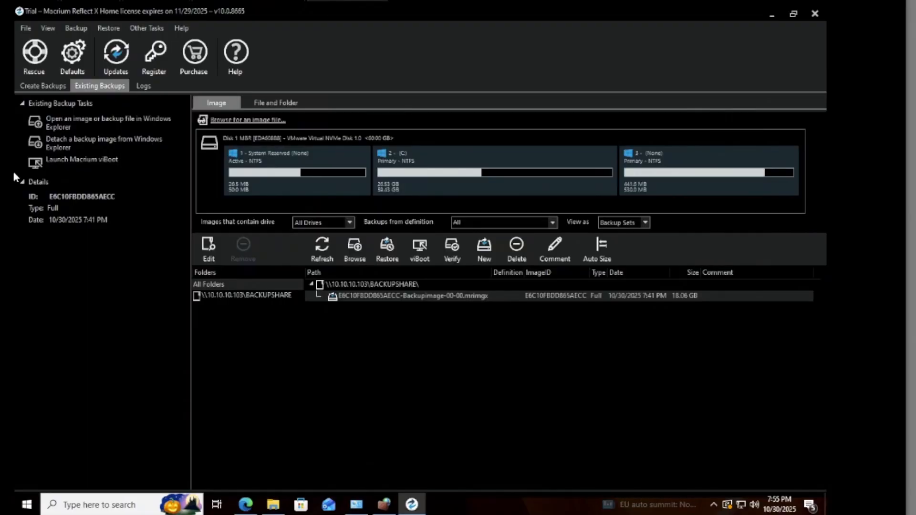
Start a disk image backup of Windows and continue to the backup plan settings.
click(73, 29)
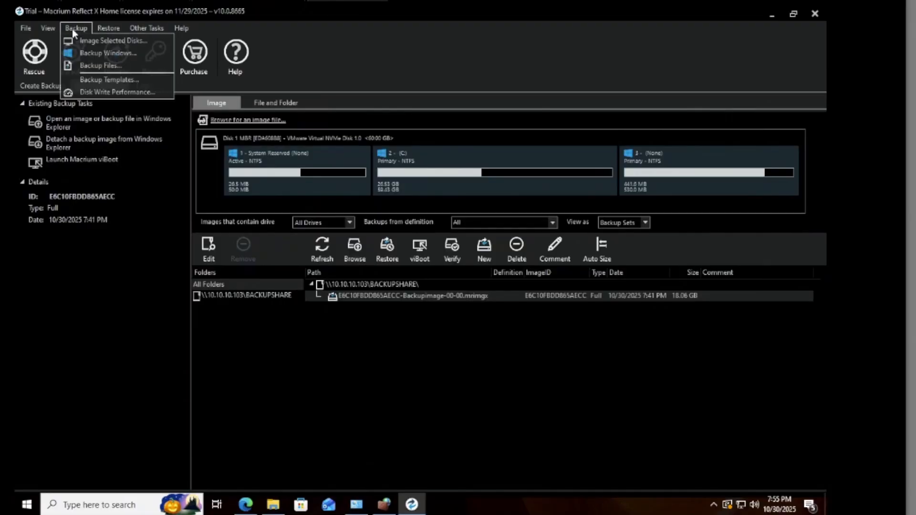
click(120, 55)
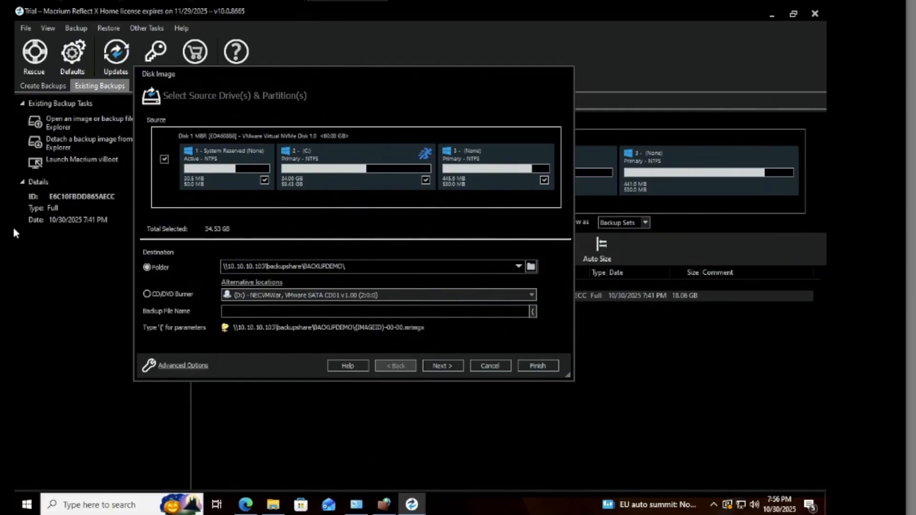
click(443, 366)
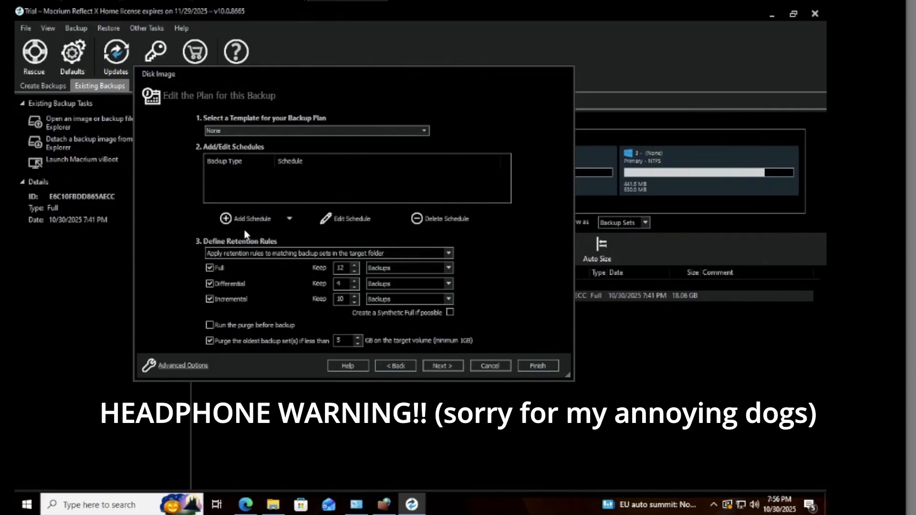
Add a one-time-only Full backup schedule at 9:00 AM on 10/30/2025.
click(264, 216)
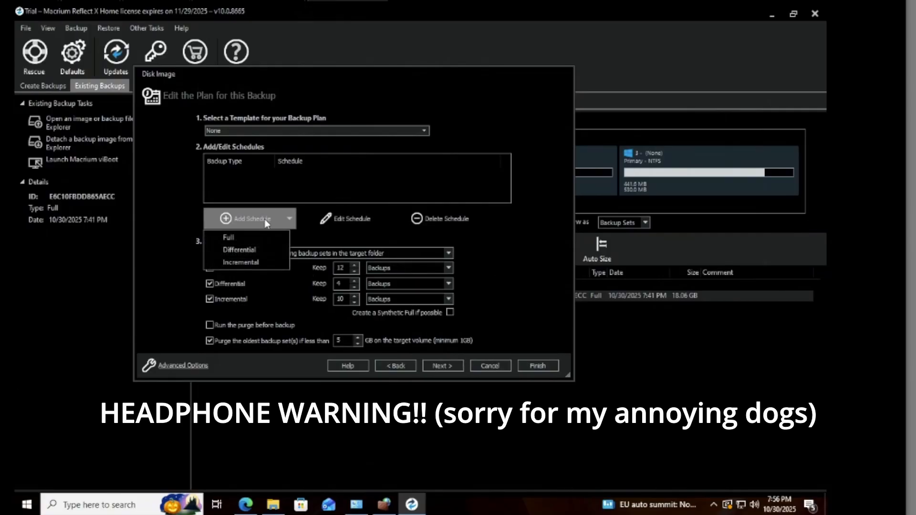
click(245, 240)
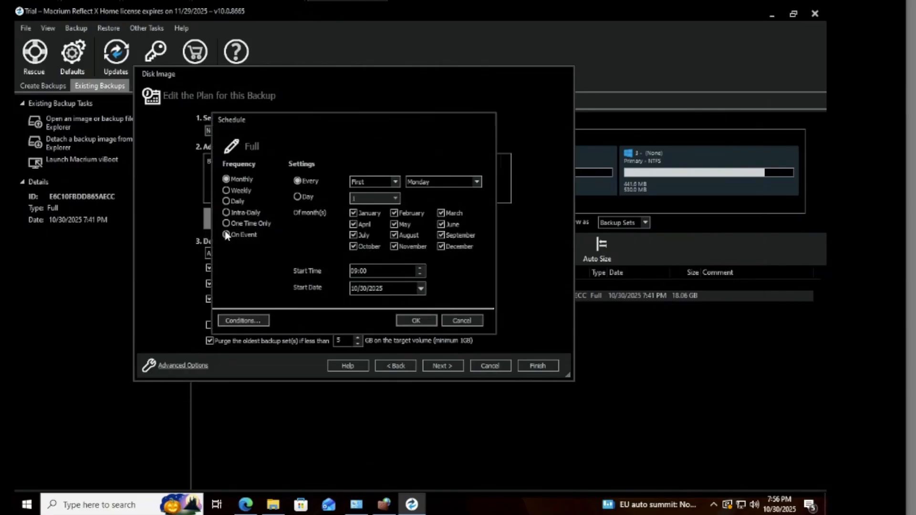
click(227, 223)
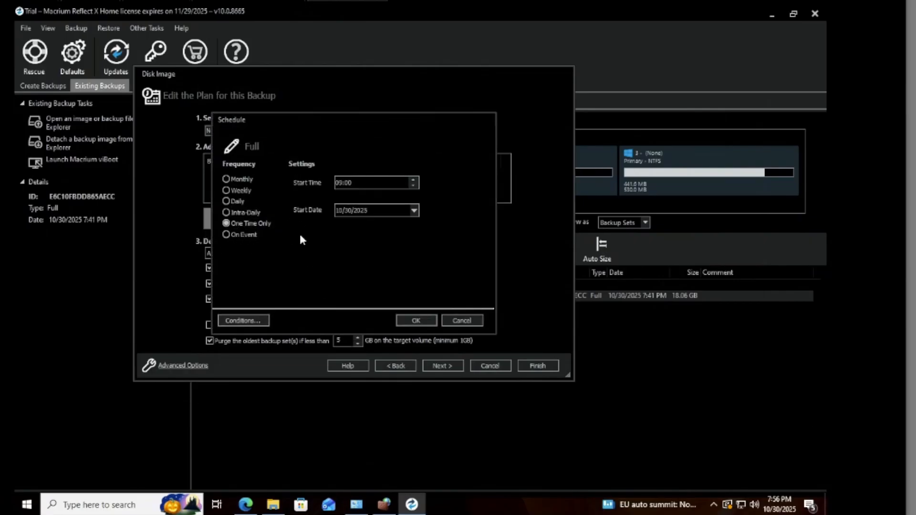
click(416, 321)
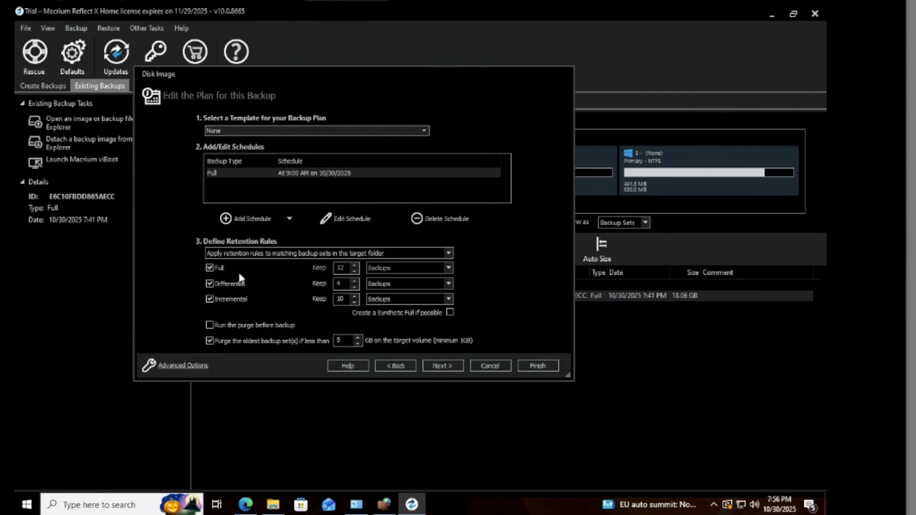
Untick the Full, Differential and Incremental retention rules.
click(209, 268)
click(210, 284)
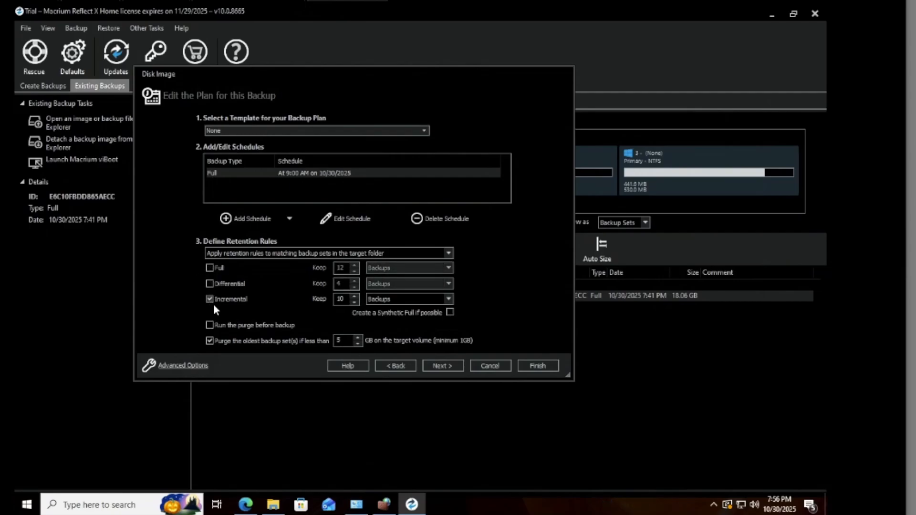
click(210, 299)
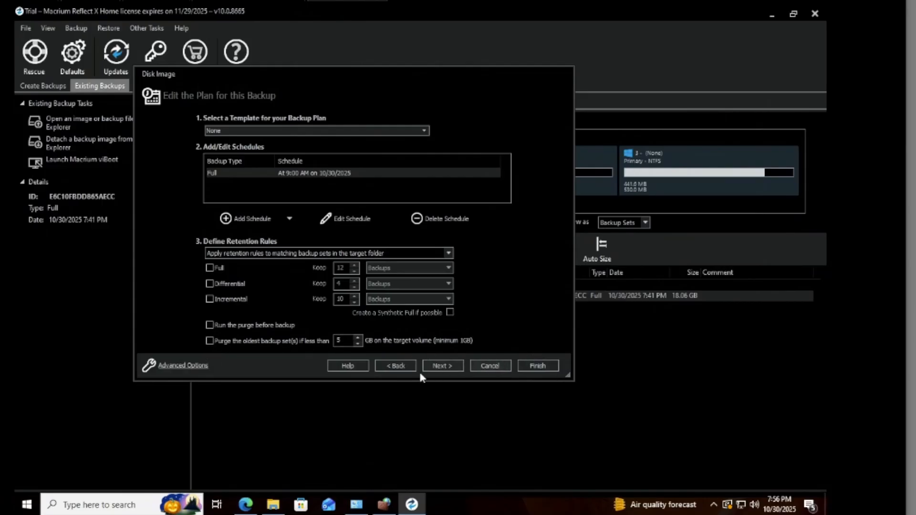
Finish the backup wizard without saving a backup definition file and run the image now.
click(441, 368)
scroll(328, 280, down, 4)
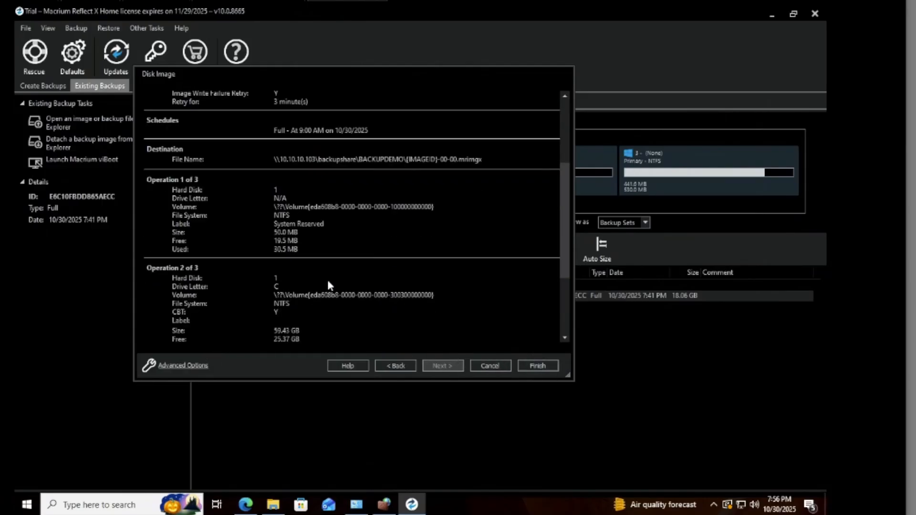
click(537, 366)
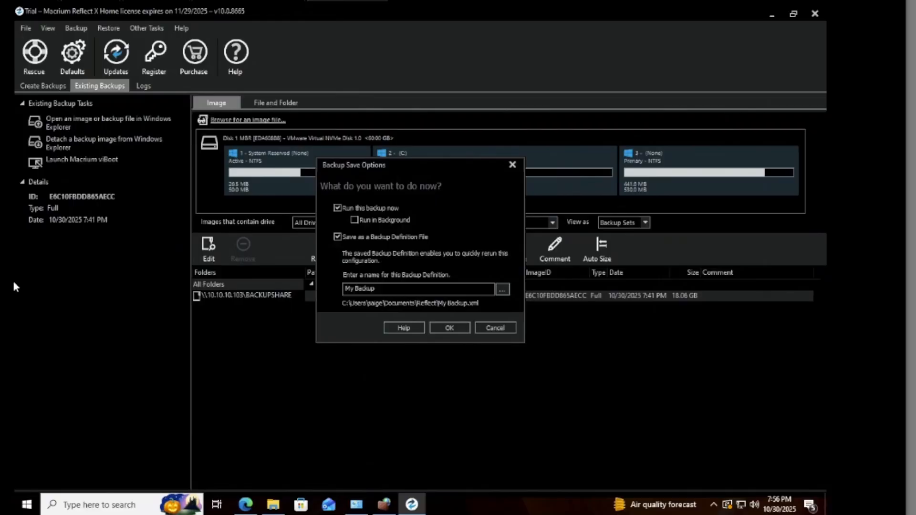
click(339, 238)
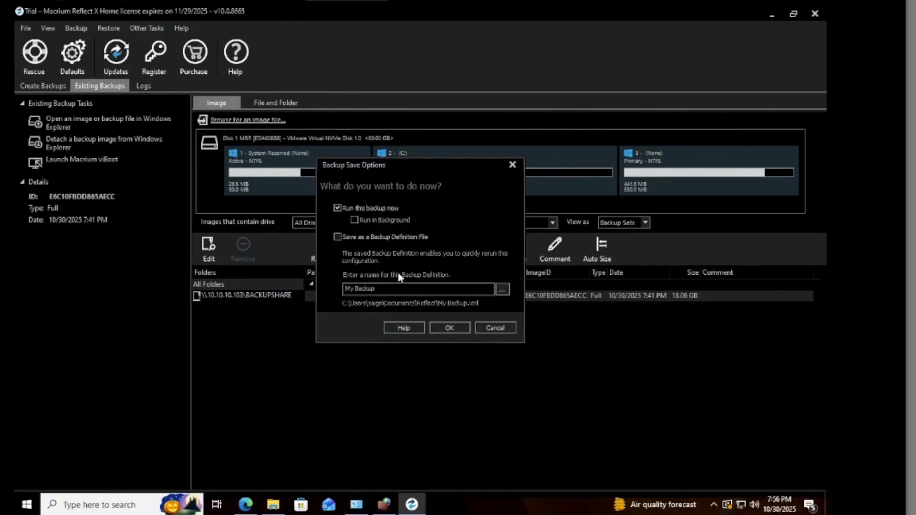
click(459, 327)
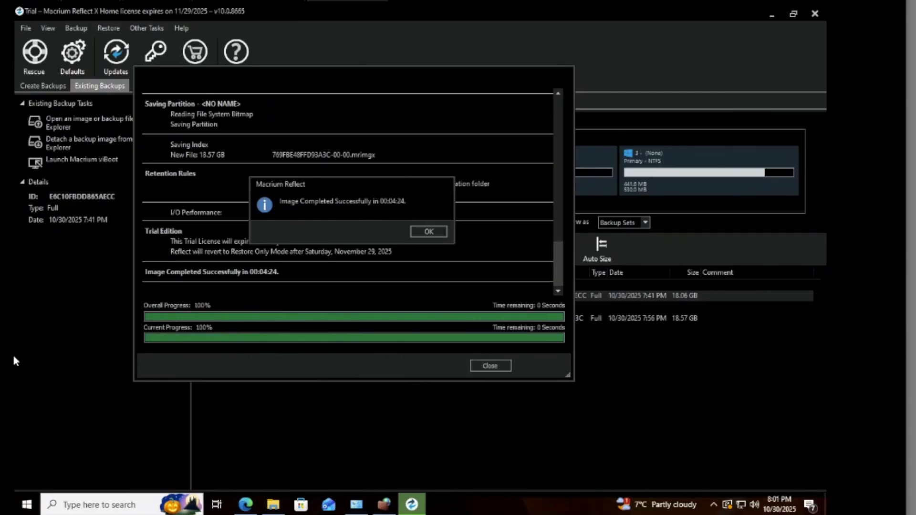
Dismiss the completed 18.57 GB image and open the BACKUPDEMO folder to check it.
click(429, 232)
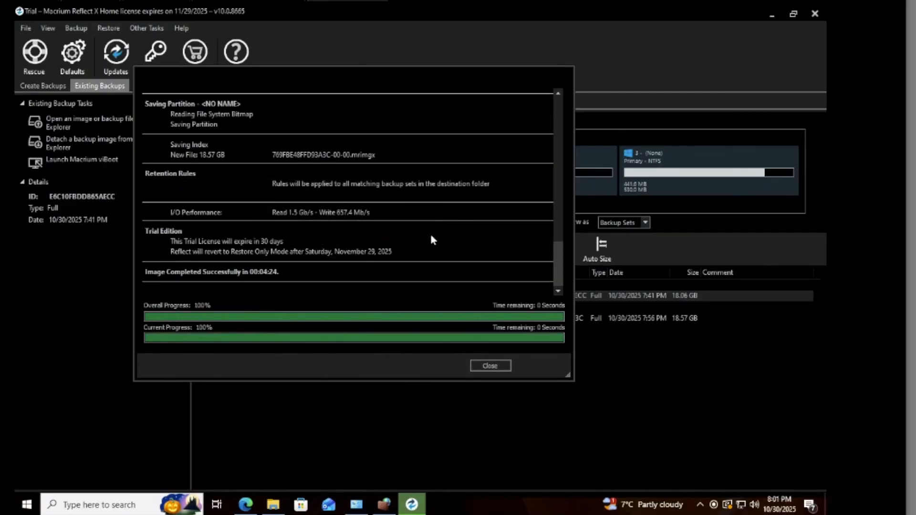
click(498, 365)
click(273, 505)
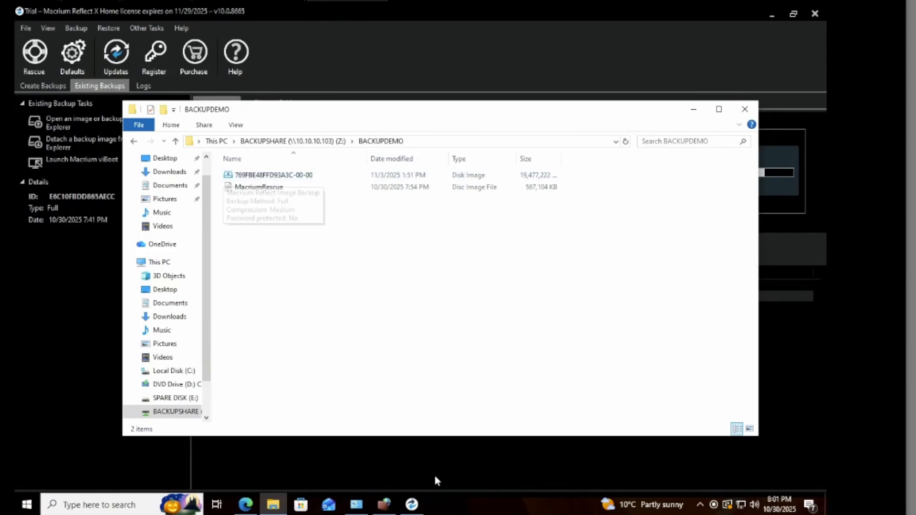
Bring Macrium Reflect back in front of File Explorer.
click(412, 505)
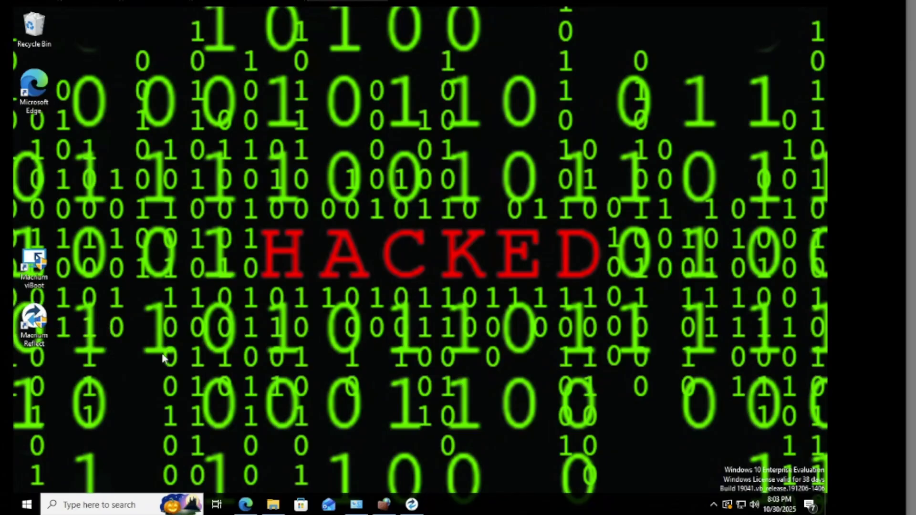
Shut down the Windows 10 virtual machine from the Start menu power options.
click(24, 506)
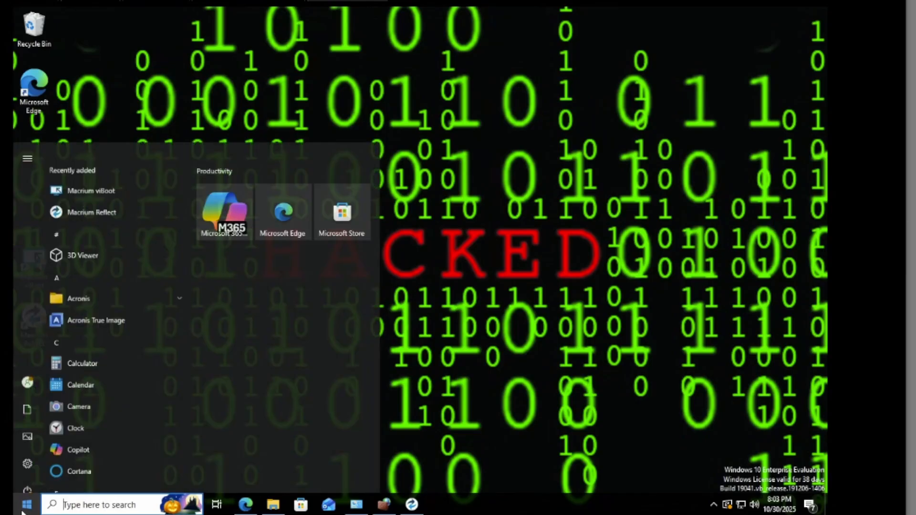
click(27, 479)
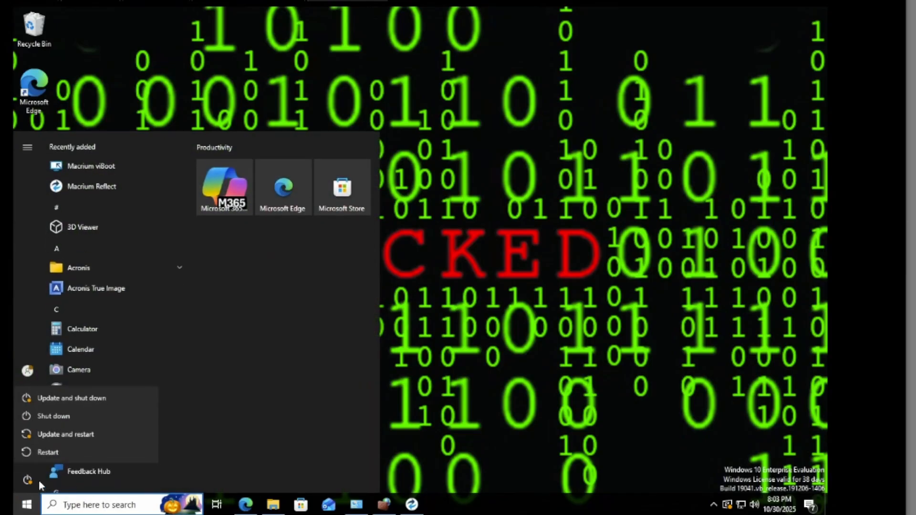
click(53, 415)
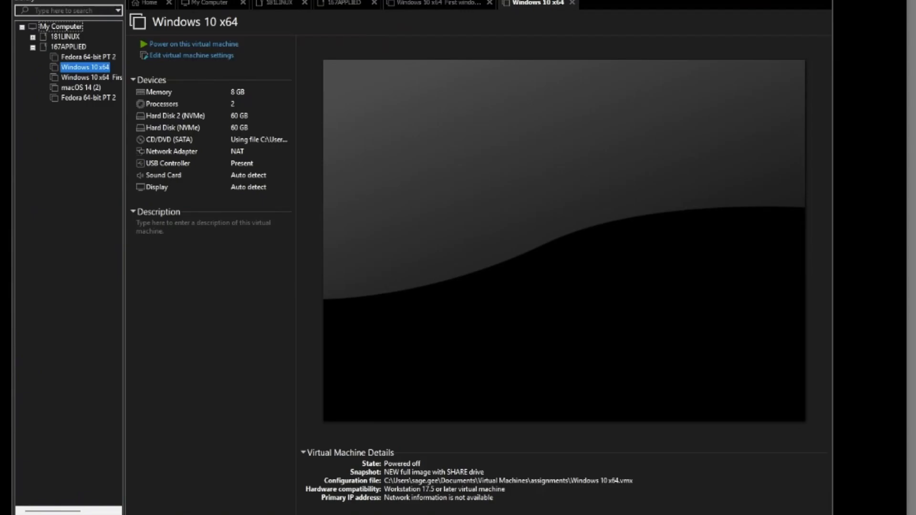
Remove the VM's original hard disk in the hardware settings.
click(191, 56)
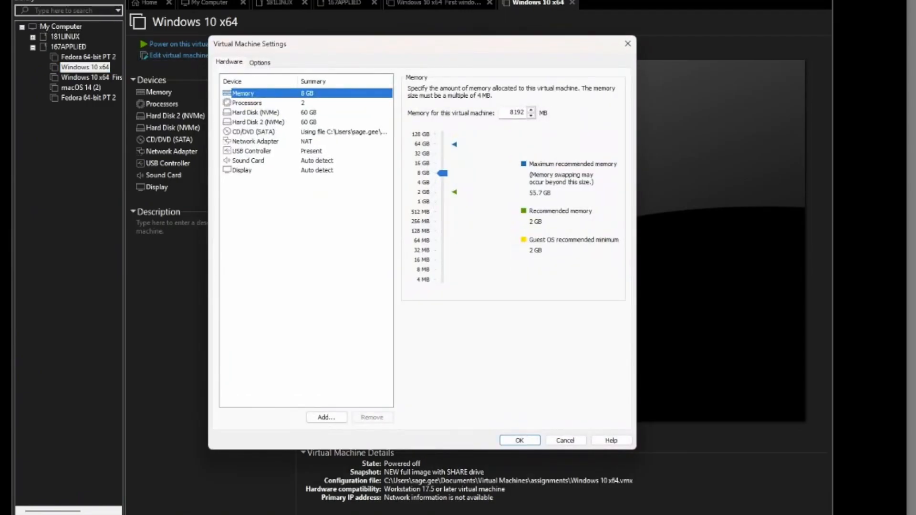
click(258, 122)
click(256, 113)
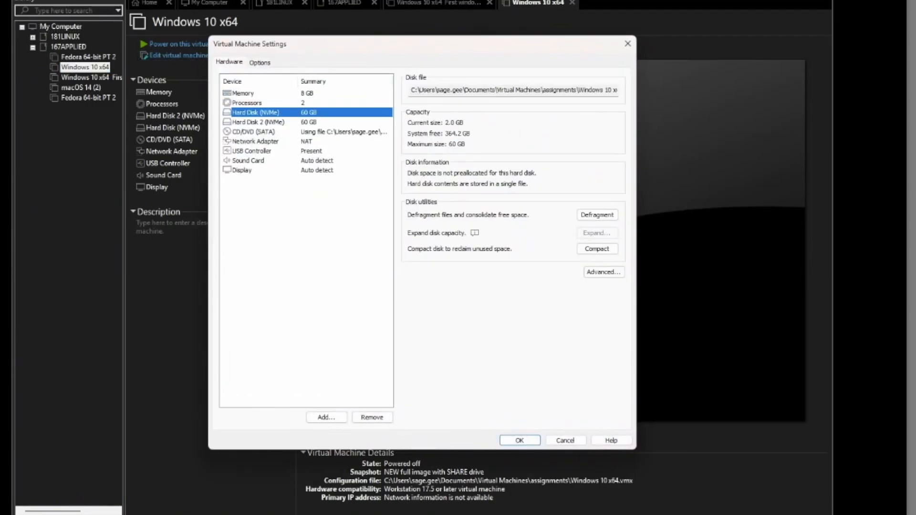
click(372, 418)
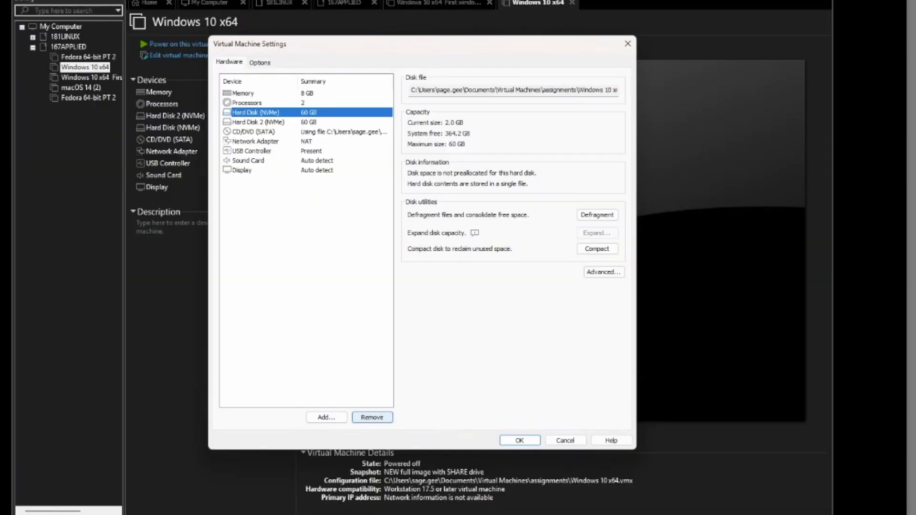
Add a new 60 GB NVMe hard disk stored as a single file.
click(326, 417)
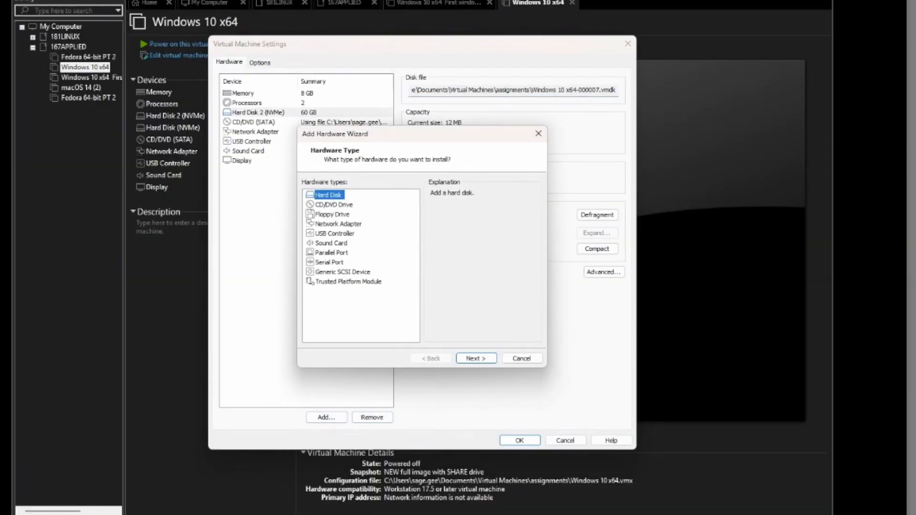
click(476, 358)
click(476, 358)
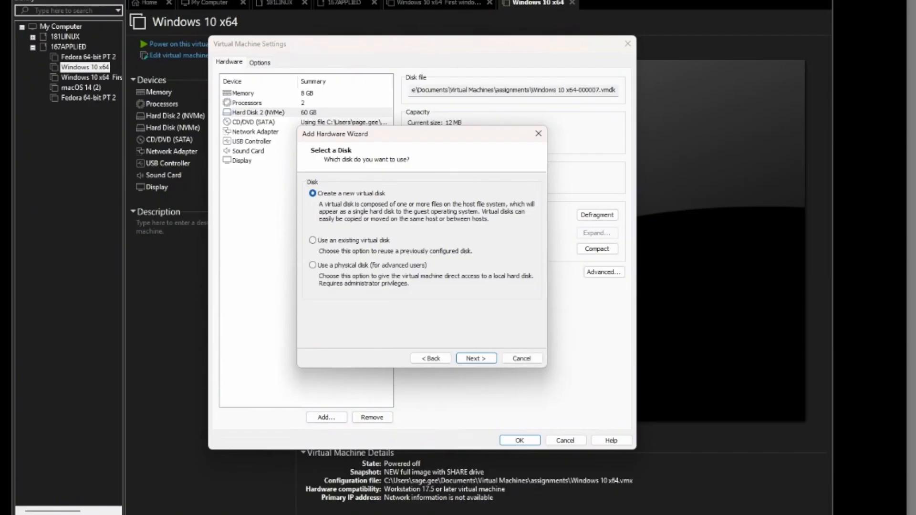
click(476, 358)
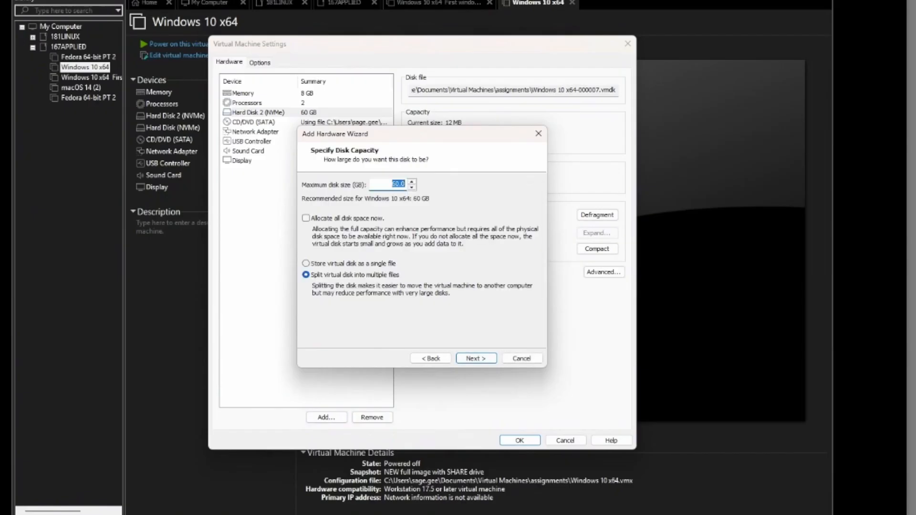
click(306, 263)
click(476, 359)
click(476, 358)
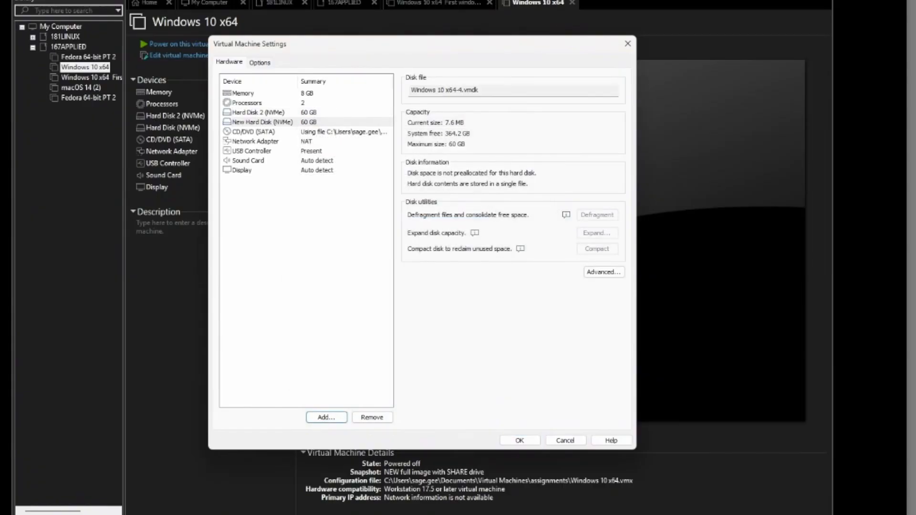
click(334, 132)
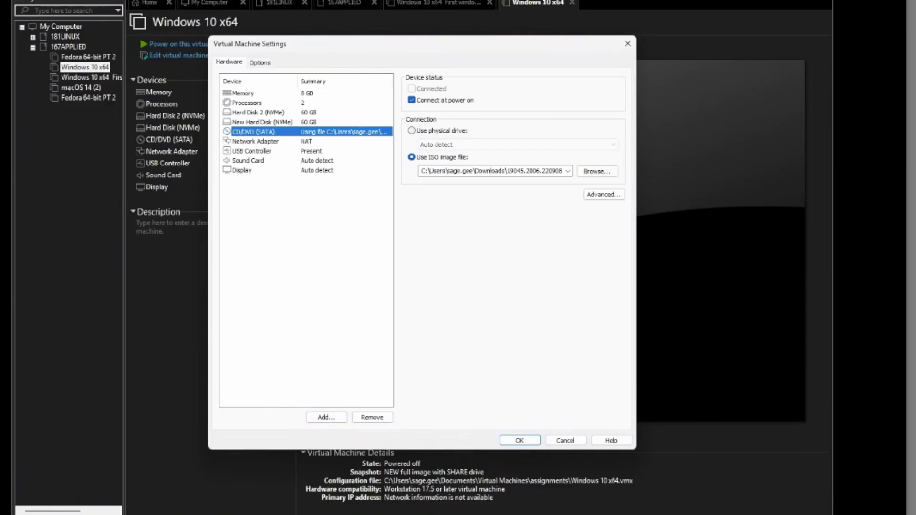
Point the CD/DVD drive at C:\BACKUPSHARE\BACKUPDEMO\MacriumRescue.iso and save the VM settings.
click(597, 171)
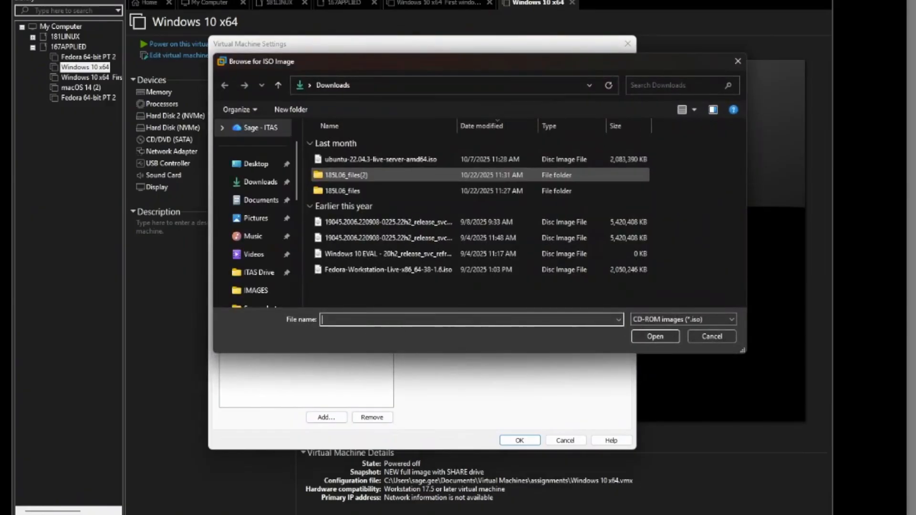
scroll(267, 218, down, 5)
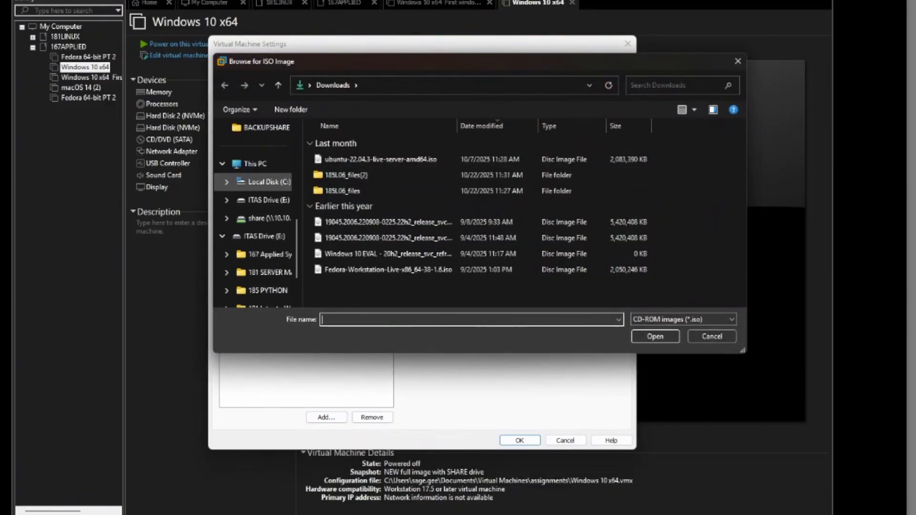
scroll(268, 218, up, 3)
click(263, 182)
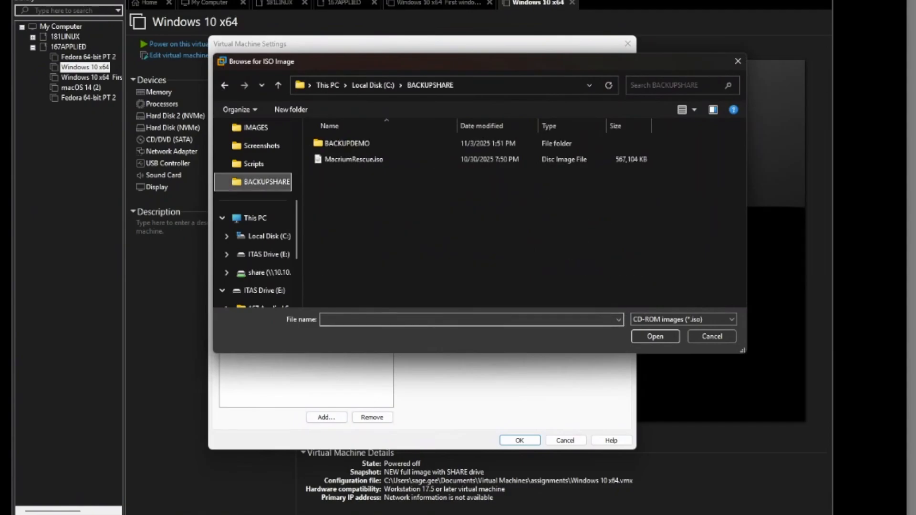
double_click(346, 143)
click(353, 143)
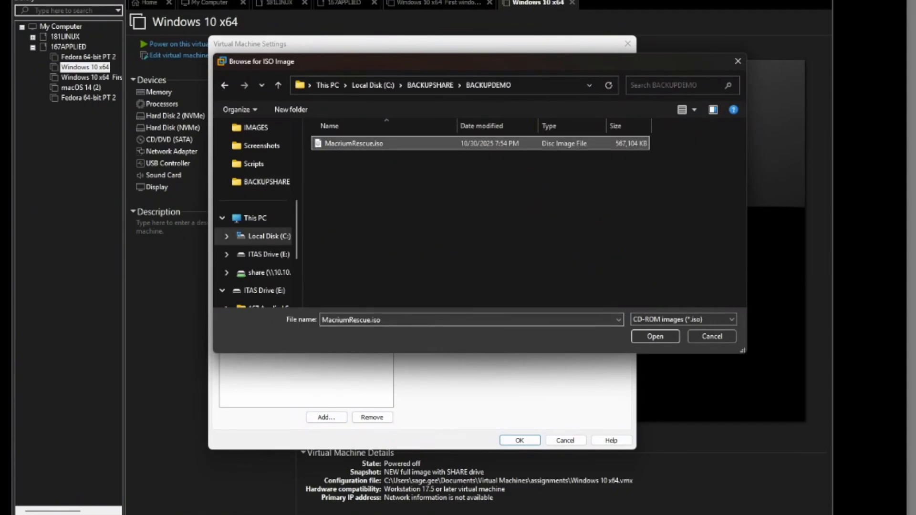
click(655, 337)
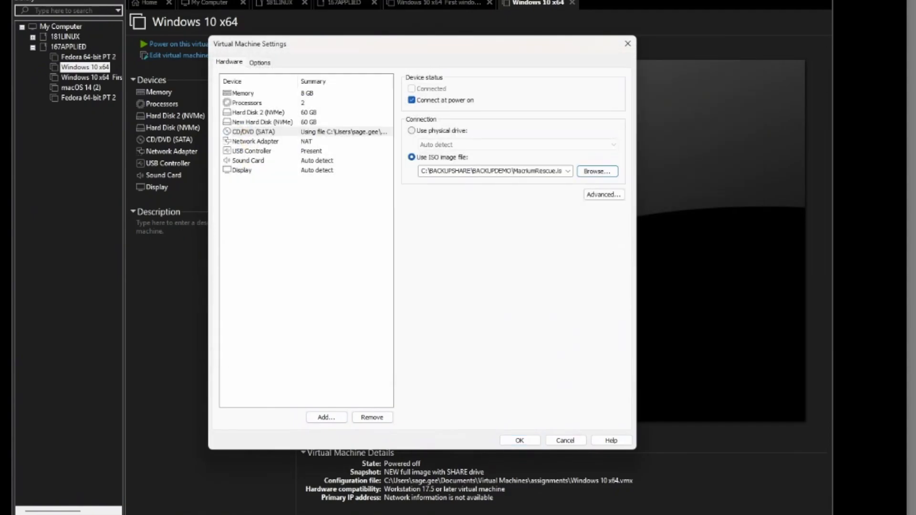
click(520, 441)
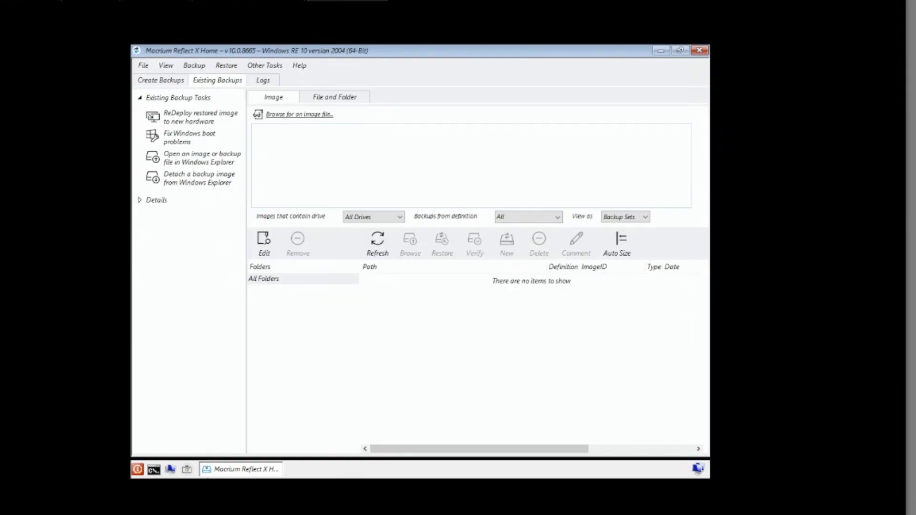
Browse SPARE DISK (C:) for an image, find it empty, and open Map Network Drive.
click(308, 116)
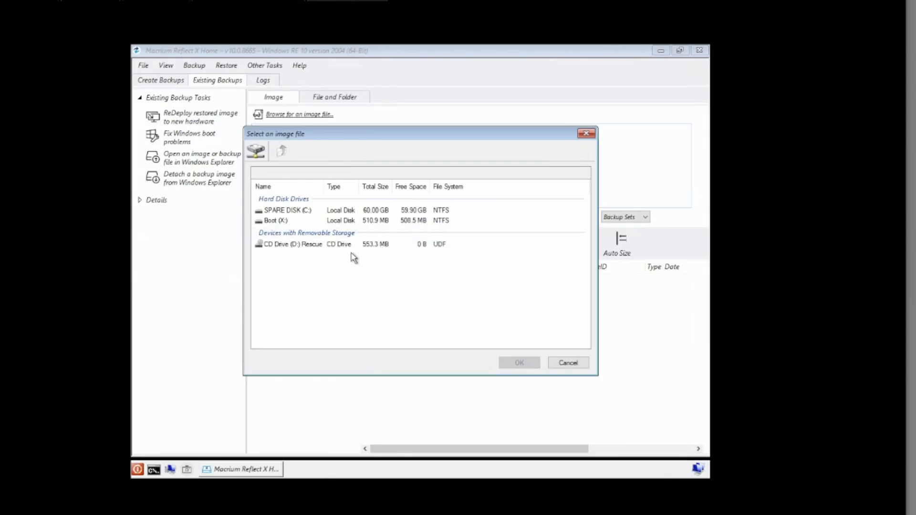
click(290, 212)
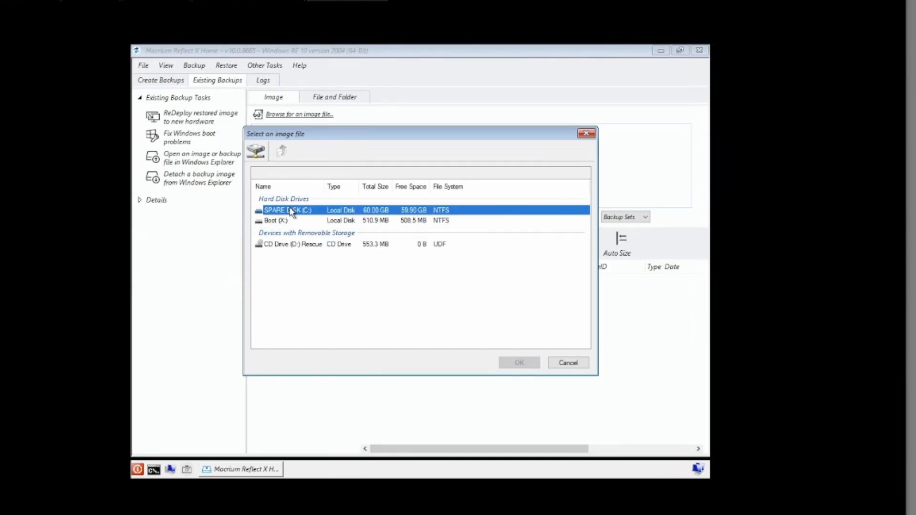
double_click(292, 211)
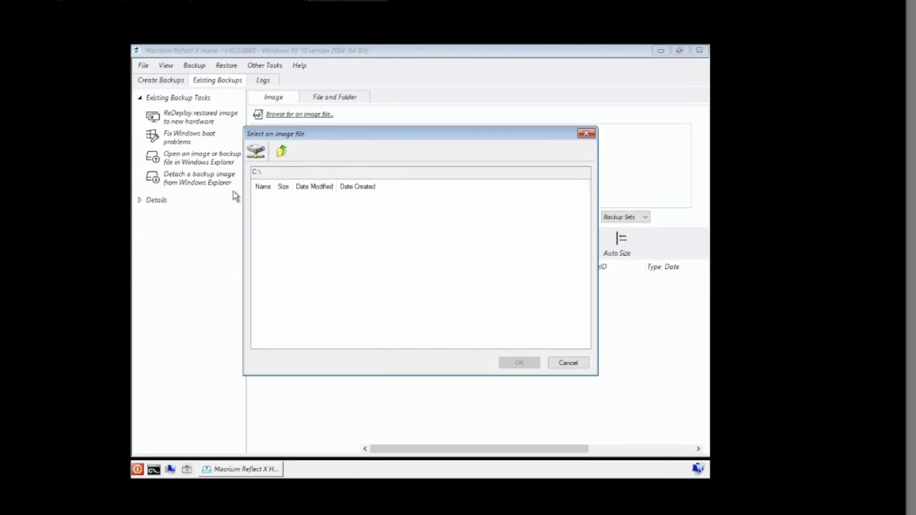
click(256, 154)
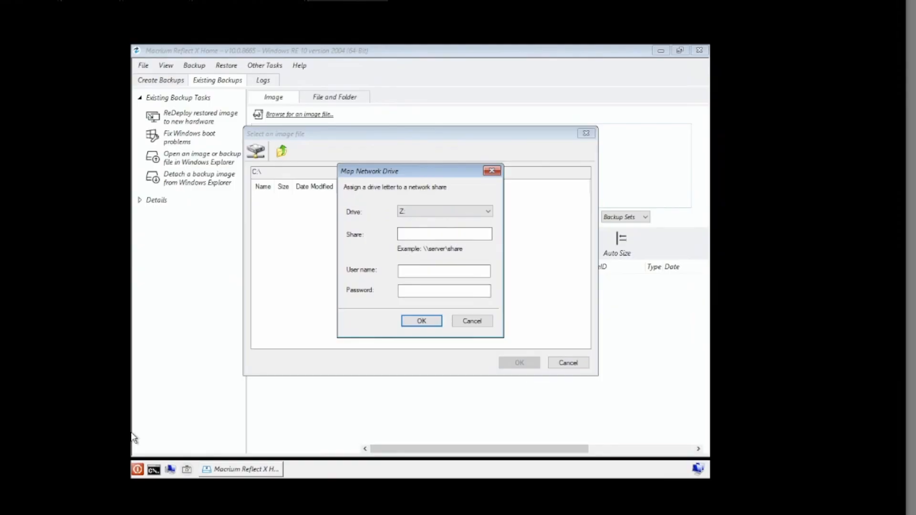
Map \\10.10.10.103\BACKUPSHARE as drive Z: using the account's user name and password.
key(Tab)
text(\10.10.10.103\BACKUPSHARE)
key(Tab)
key(Tab)
text(•••••••••••)
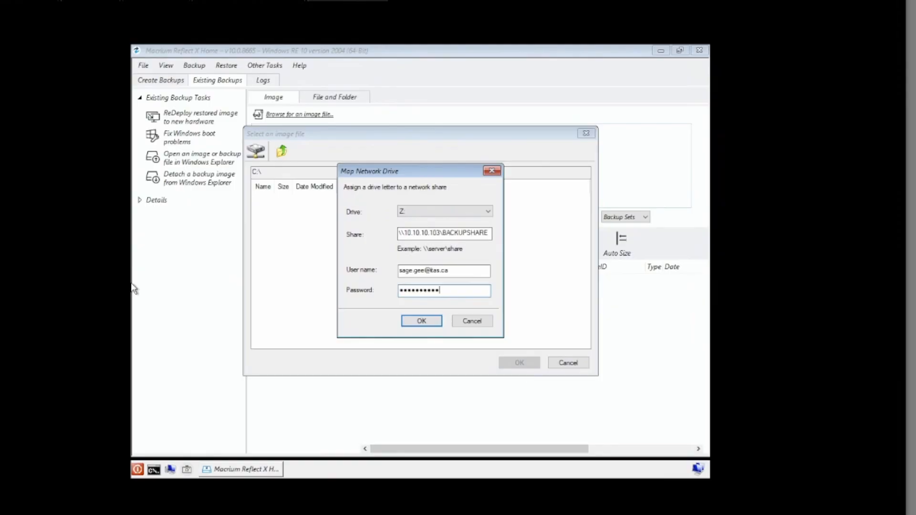
click(422, 322)
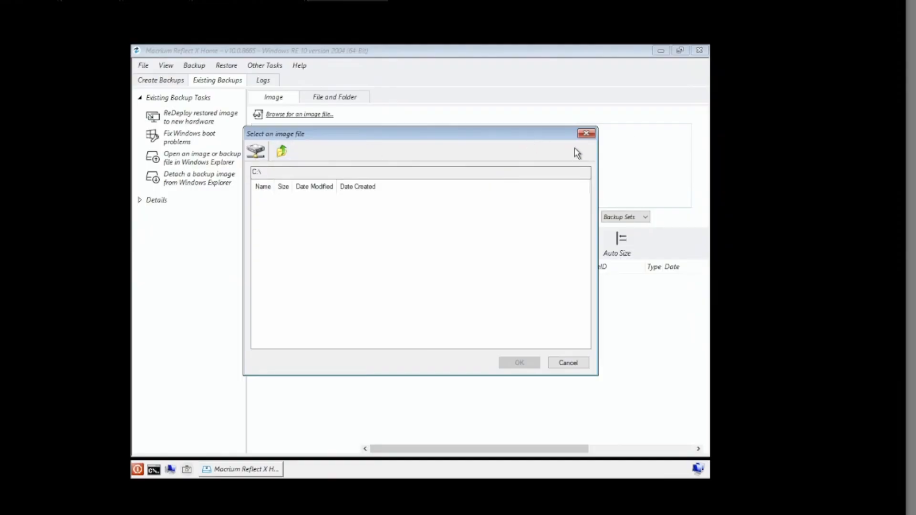
Load the .mrimgx backup image from Z:\BACKUPDEMO.
click(585, 134)
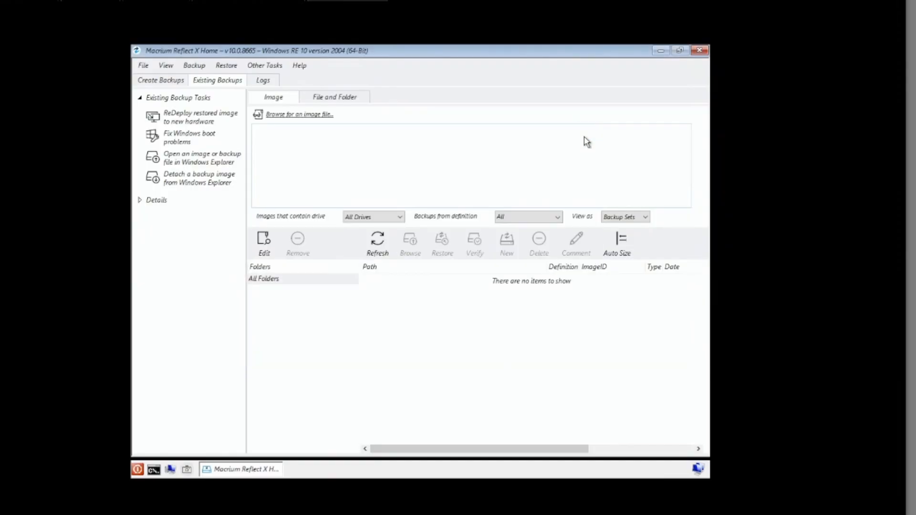
click(298, 117)
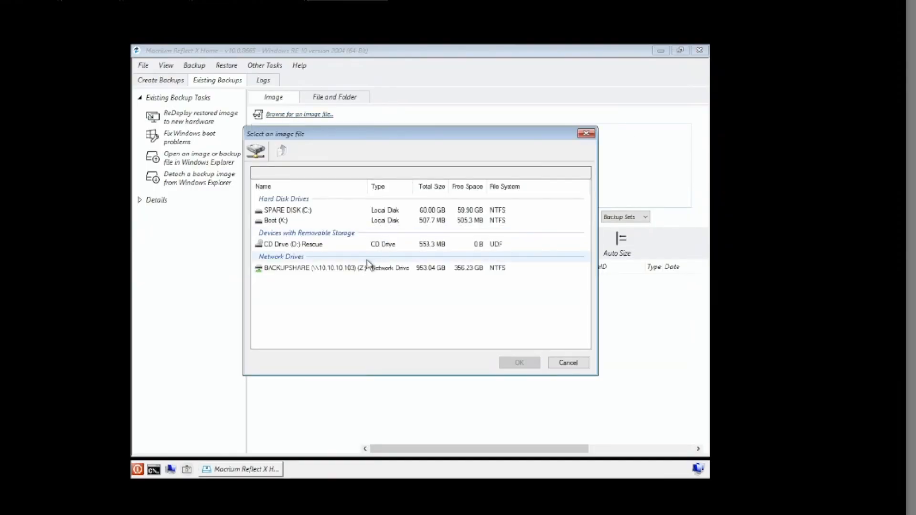
double_click(349, 269)
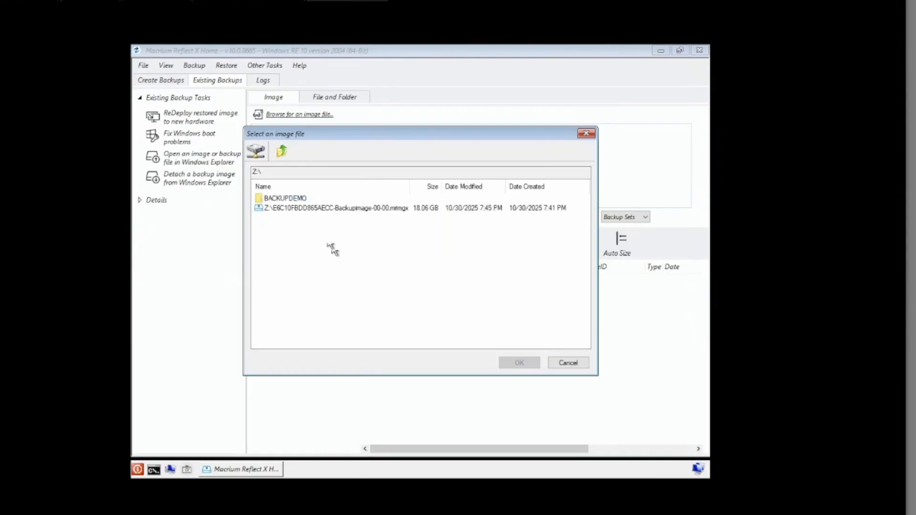
click(292, 200)
double_click(292, 200)
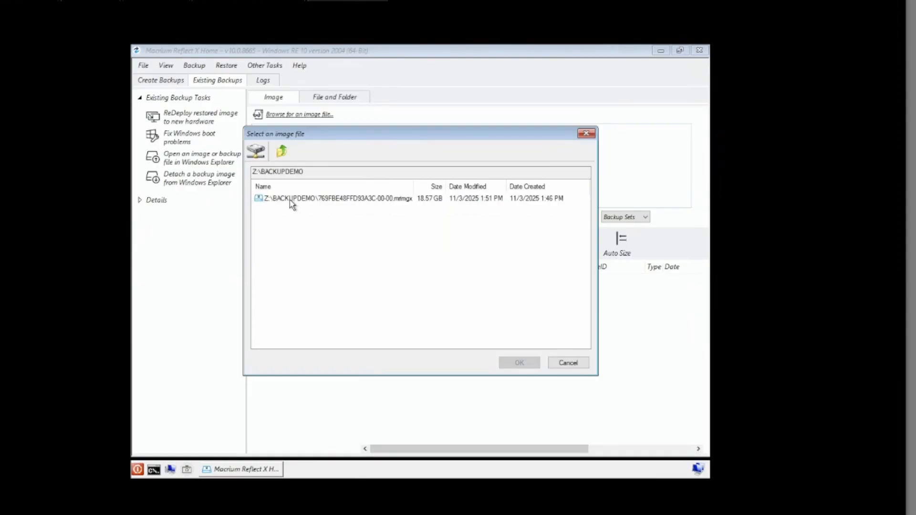
click(322, 205)
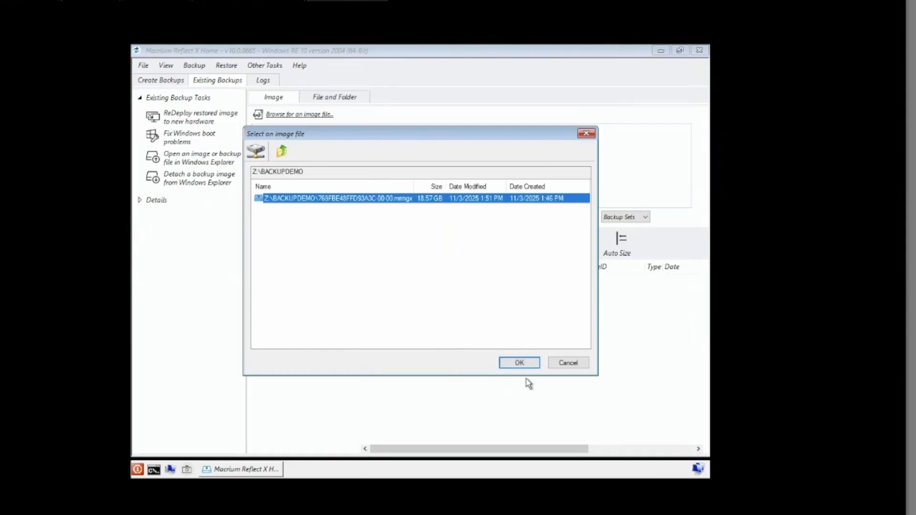
click(500, 363)
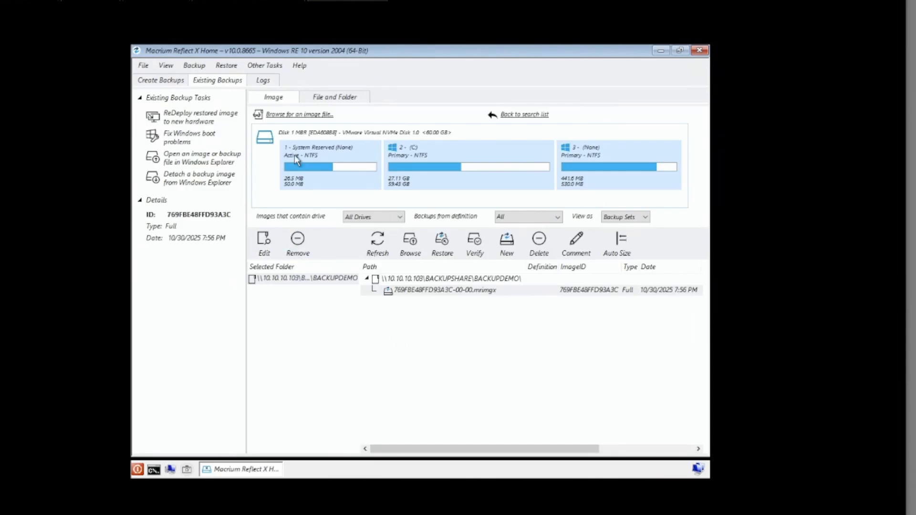
Start a restore of the loaded image with the empty Disk 1 as destination.
click(437, 255)
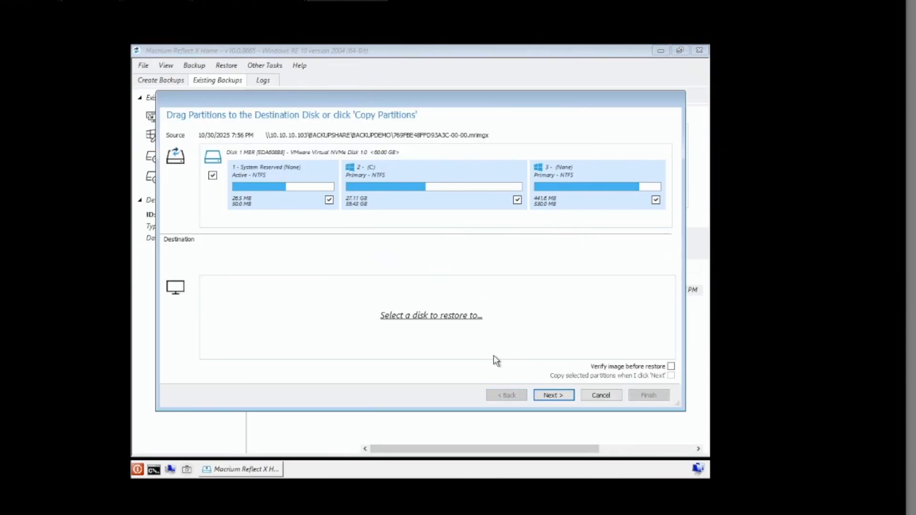
click(423, 317)
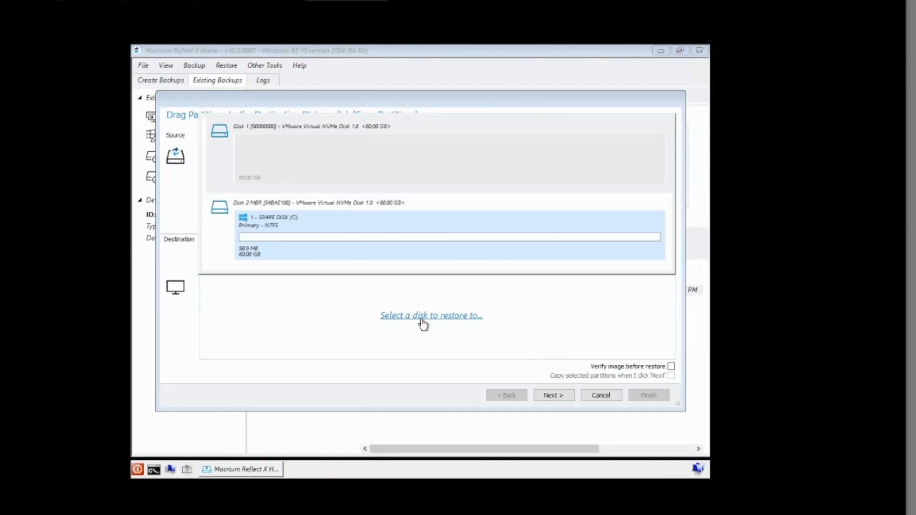
click(305, 157)
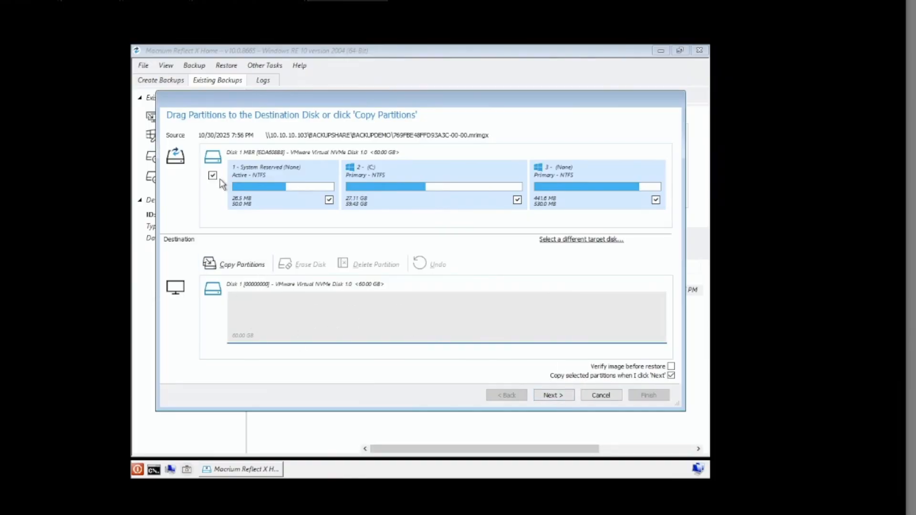
Place the System Reserved, C: and third partitions onto Disk 1 and review the summary.
drag(284, 190, 273, 312)
drag(407, 187, 468, 334)
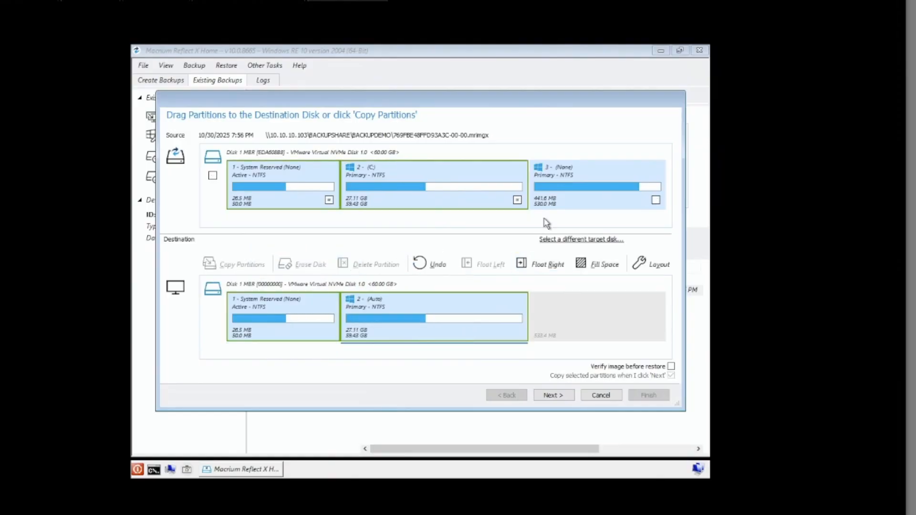
drag(596, 225, 601, 336)
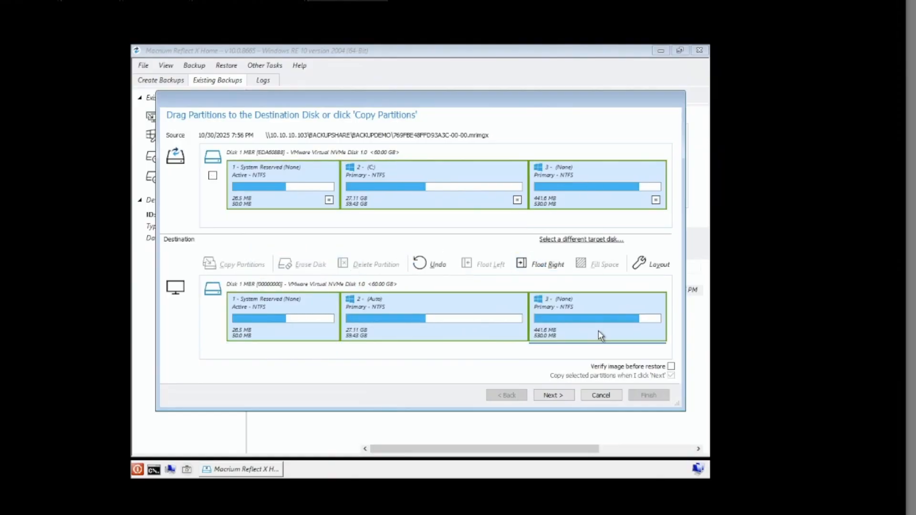
click(554, 396)
scroll(519, 347, down, 3)
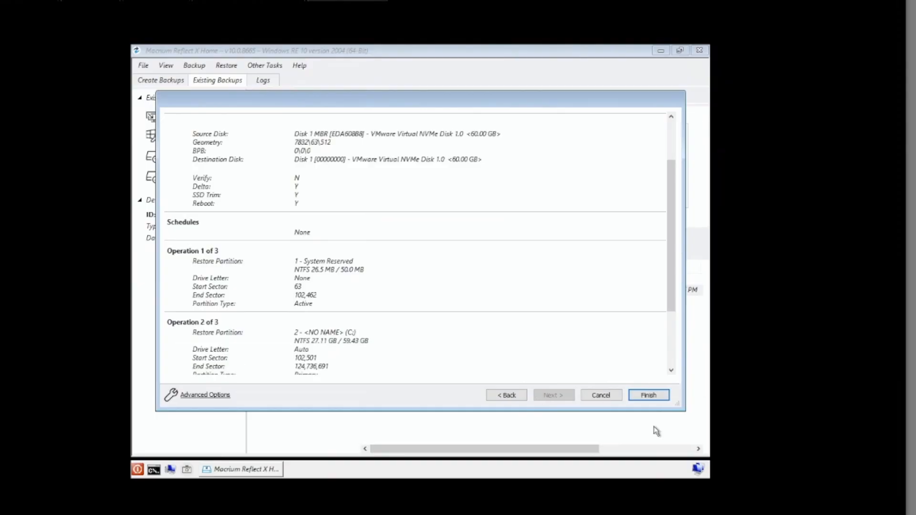
Finish the Restore Summary so the image is written to Disk 1 and the VM reboots.
click(649, 396)
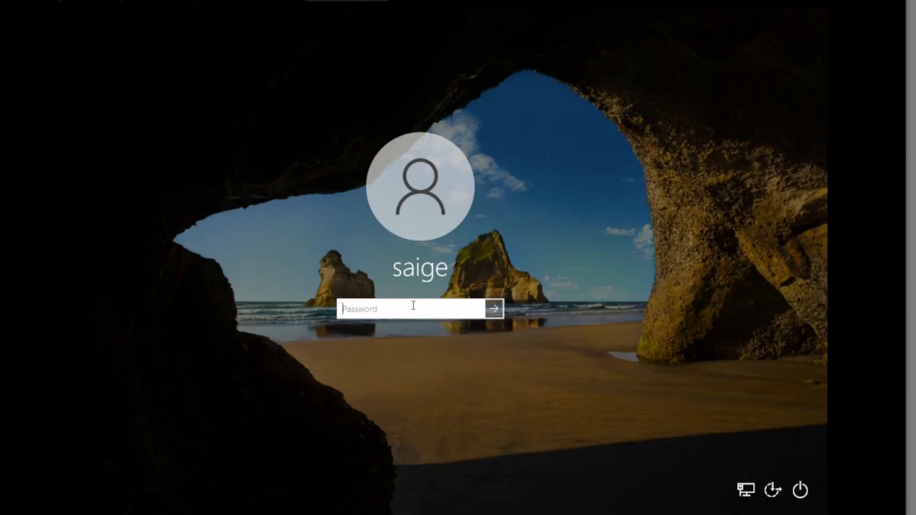
Sign in with the account password and confirm DO NOT DELETE still holds superimportantlifeinsurance.
text(p)
key(Return)
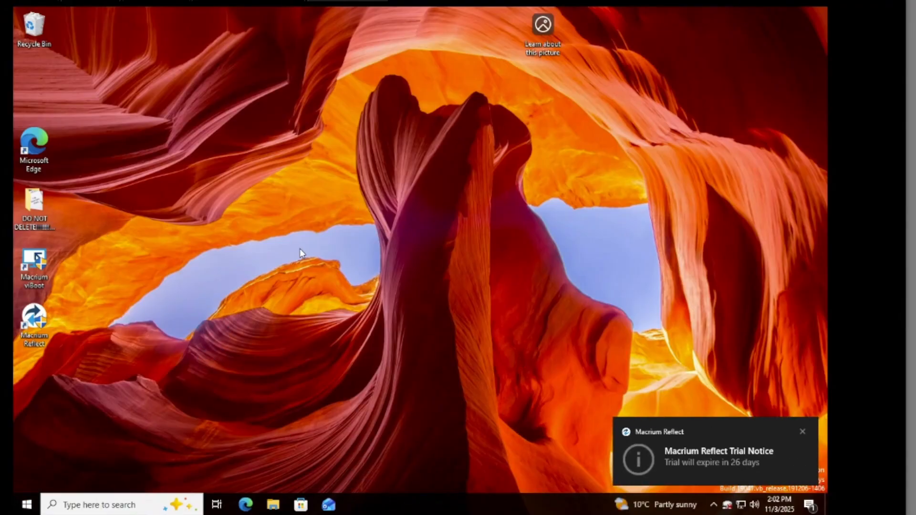
double_click(32, 224)
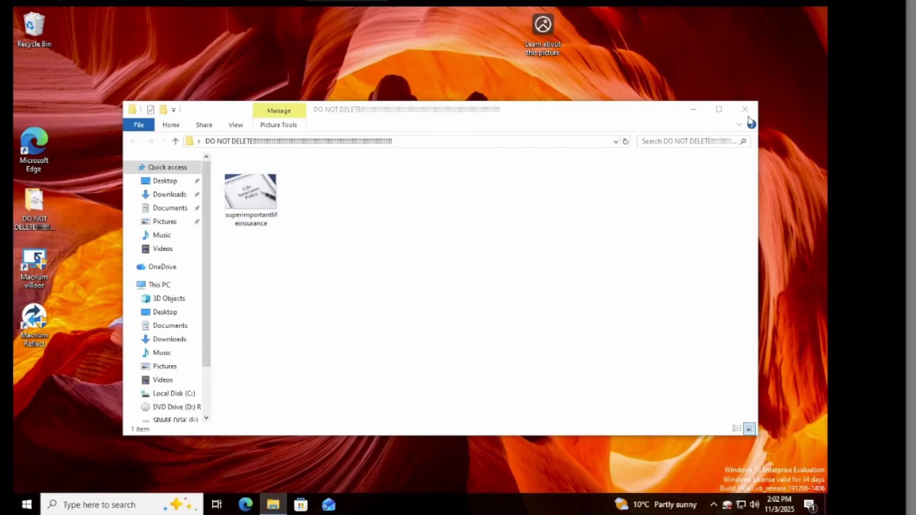
click(745, 110)
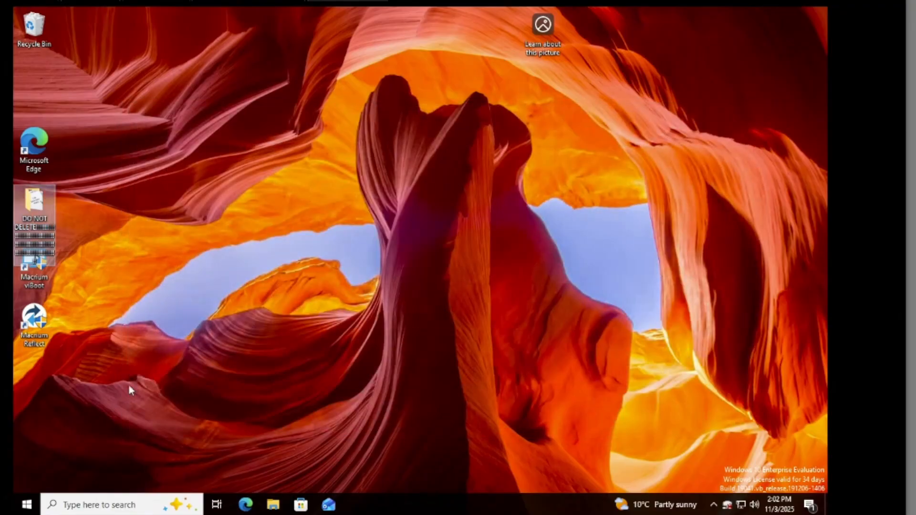